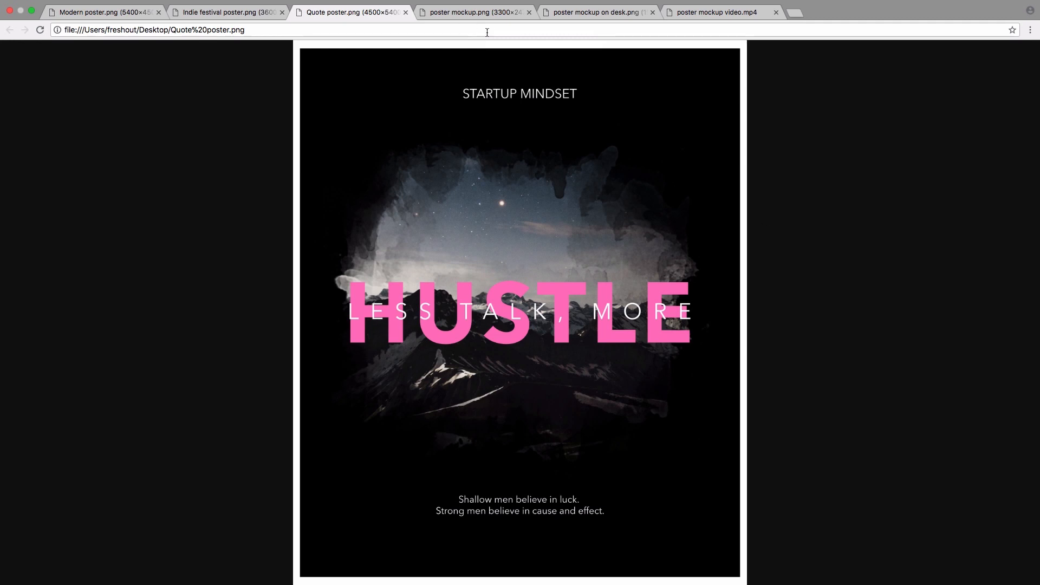
Step: View the example poster mockup, the poster on desk mockup and the poster mockup video, and play the video
left_click(482, 13)
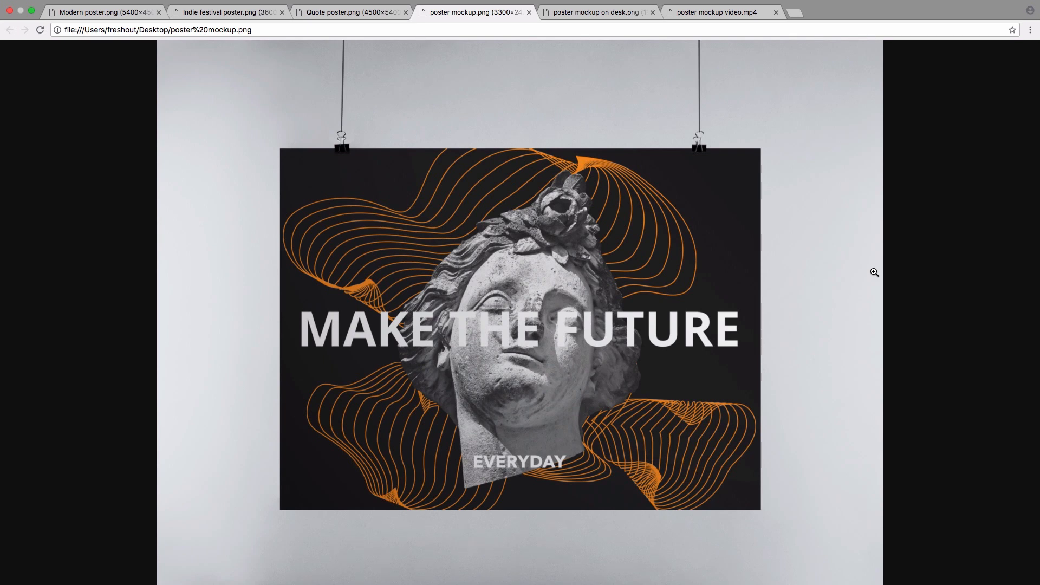
left_click(602, 15)
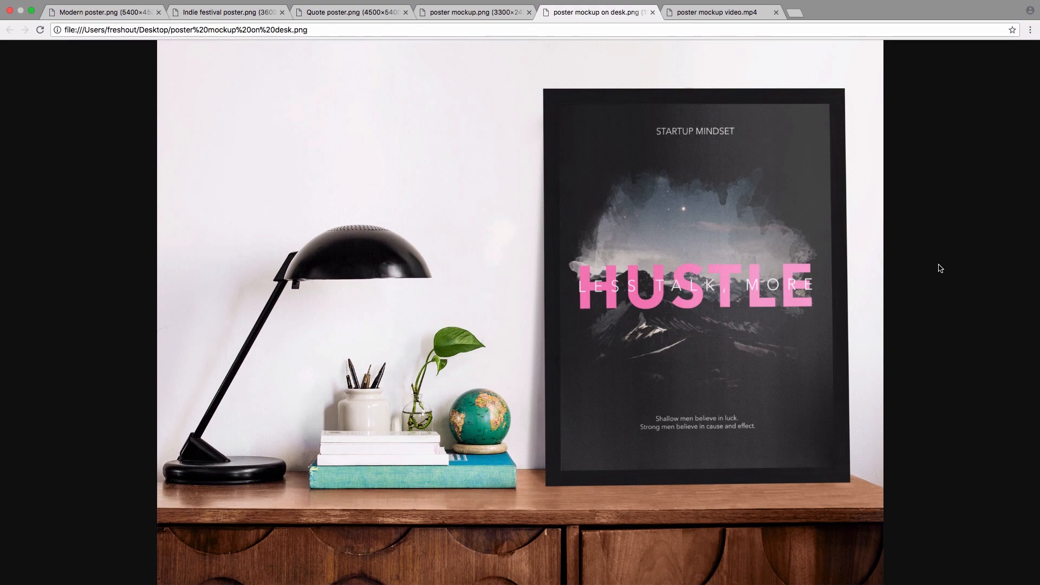
key("ctrl+Tab")
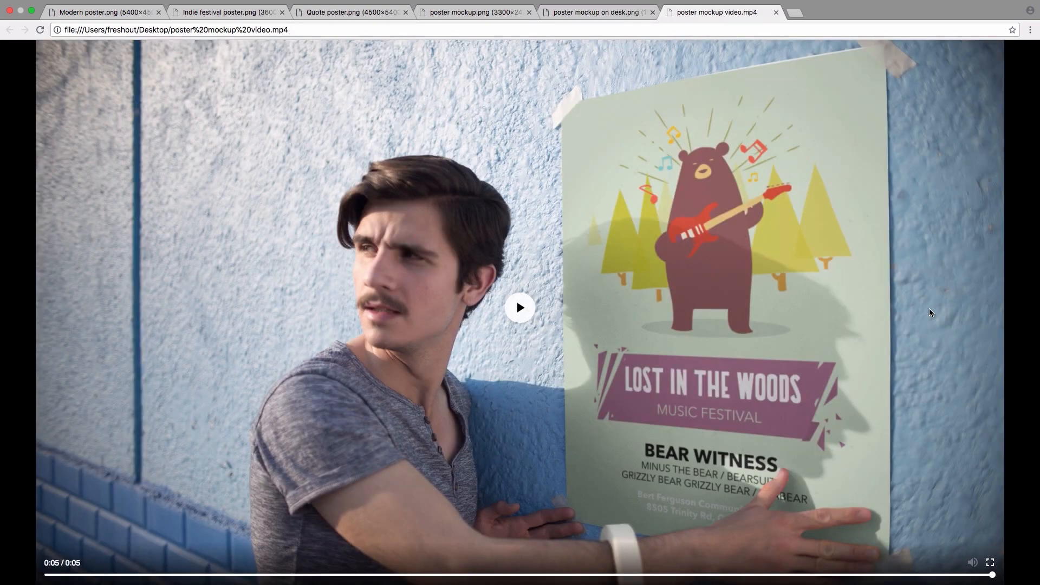
left_click(504, 302)
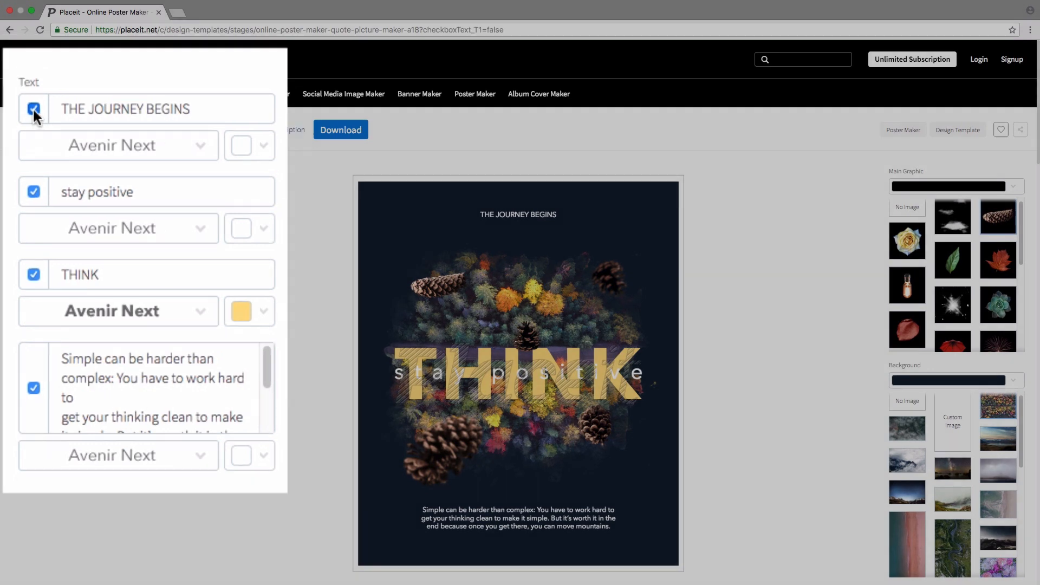
Step: Toggle the top text line off and on, try replacing its text with "fdfdffd", and undo the replacement
left_click(20, 185)
left_click(20, 185)
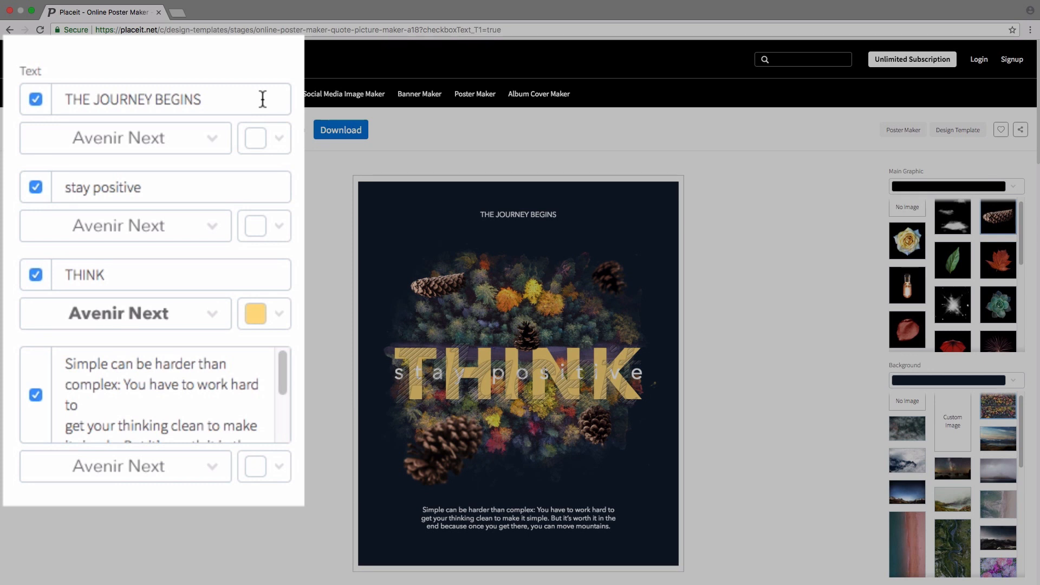
left_click_drag(263, 99, 7, 99)
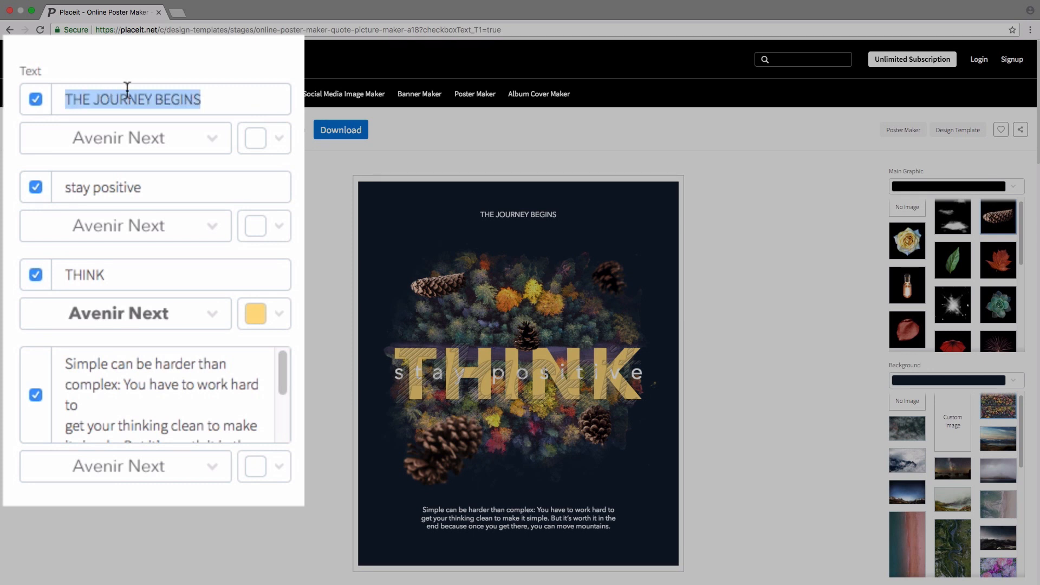
type("fdfdffd")
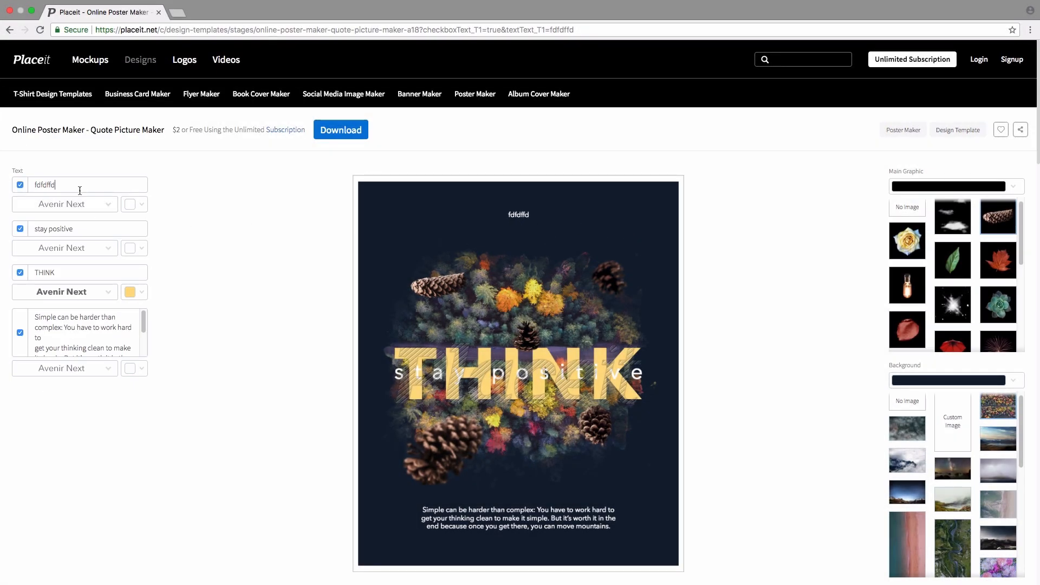
left_click_drag(80, 186, 4, 185)
key("super+z")
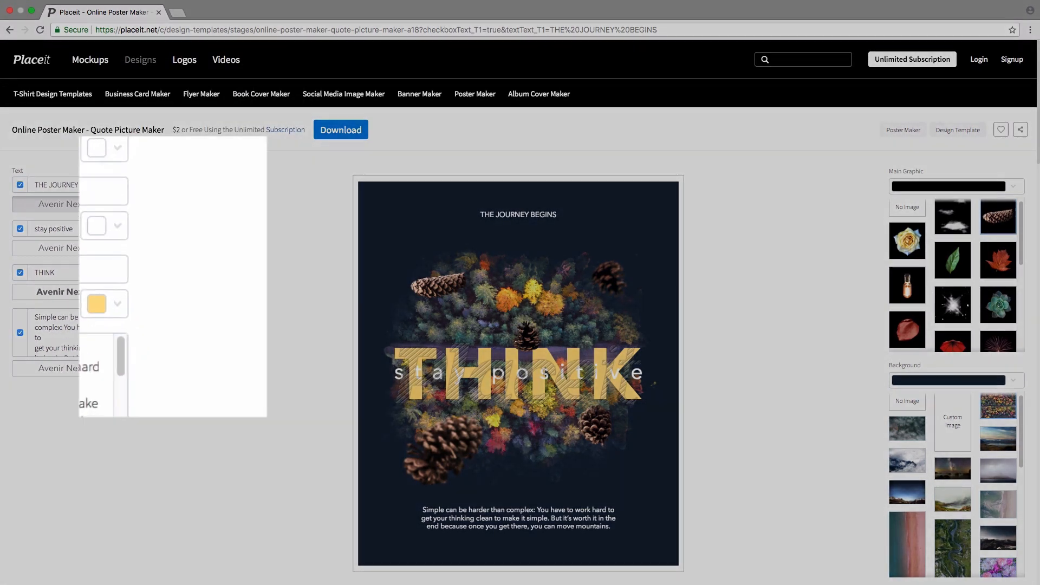
Step: Look through the top text line's font choices and set its colour to yellow #ffd966
left_click(196, 143)
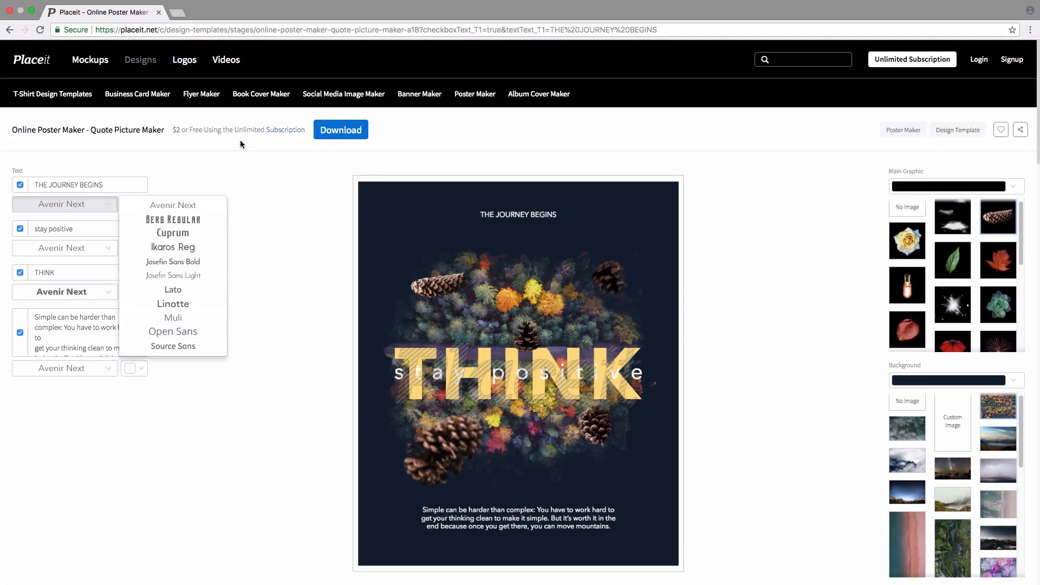
left_click(254, 162)
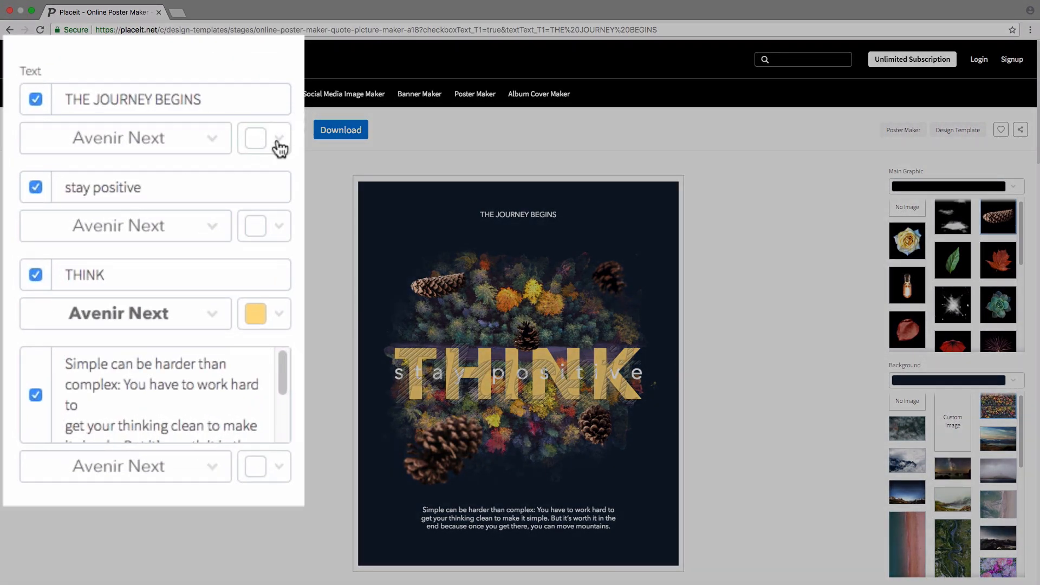
left_click(141, 206)
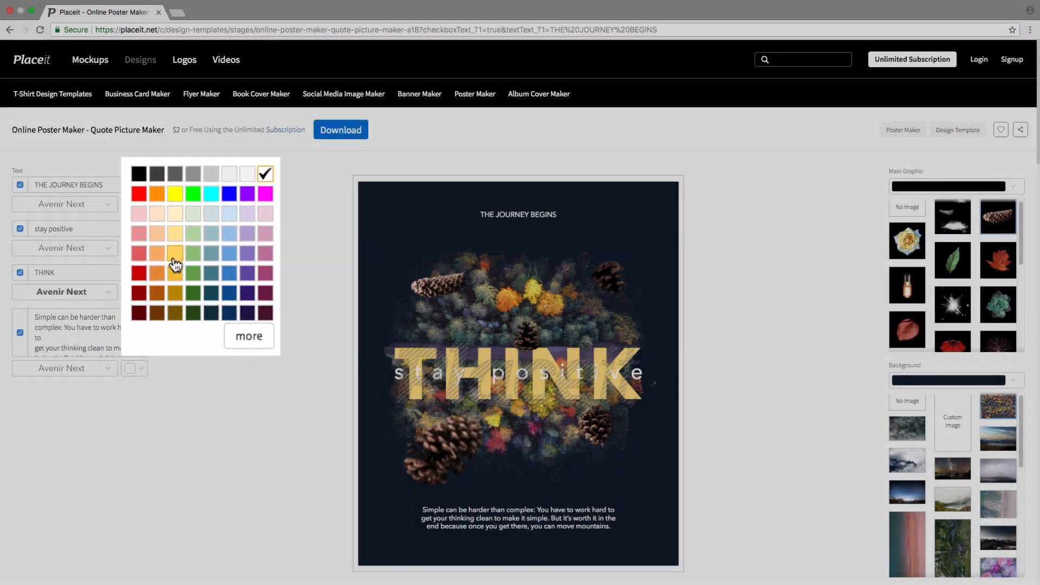
left_click(174, 256)
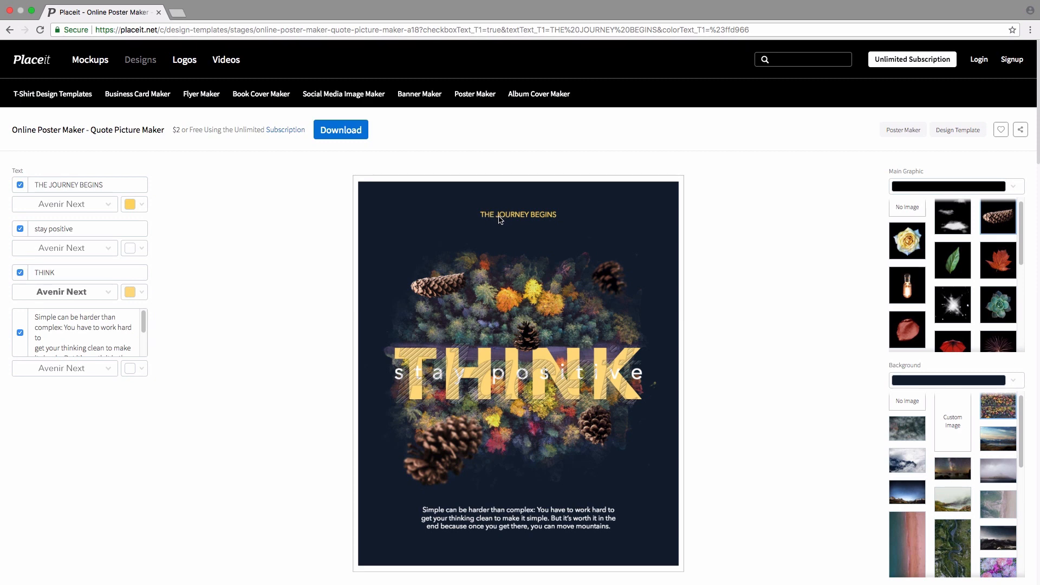
Step: Apply the custom brown colour #67512c to the top text line
left_click(133, 209)
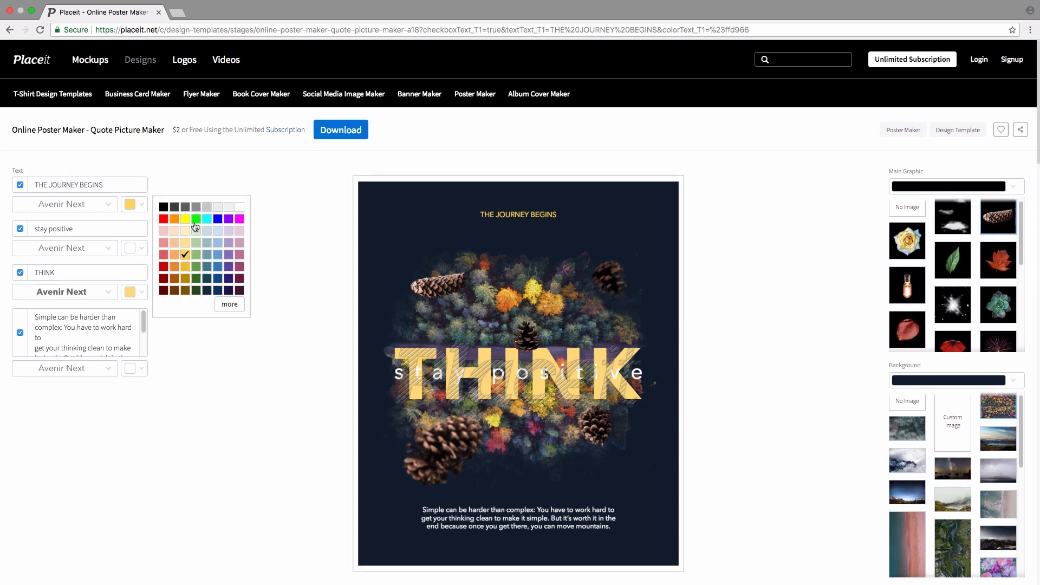
left_click(232, 307)
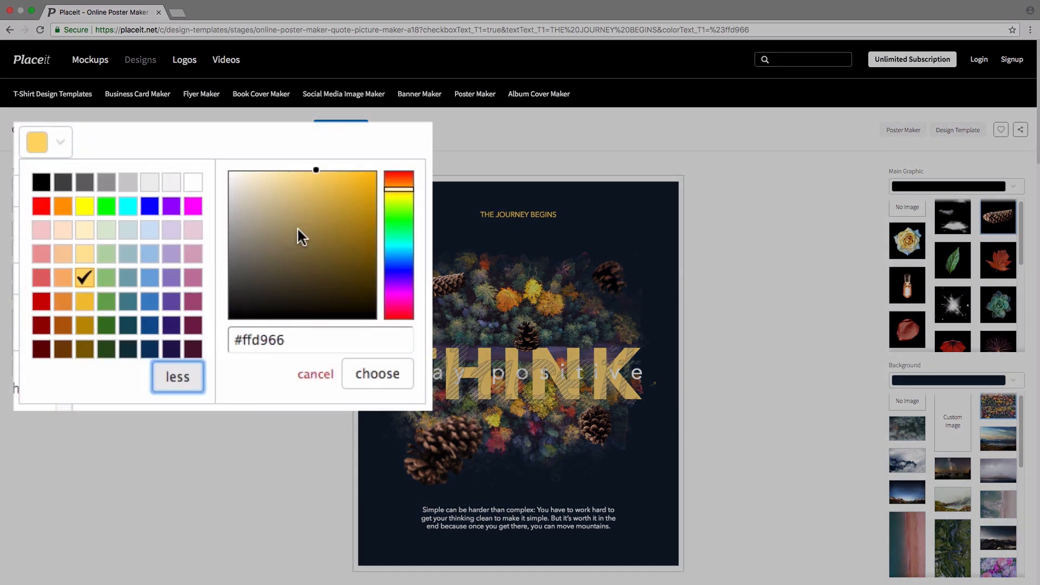
left_click_drag(302, 192, 311, 257)
mouse_move(414, 191)
left_mouse_down()
mouse_move(399, 224)
mouse_move(409, 193)
left_mouse_up()
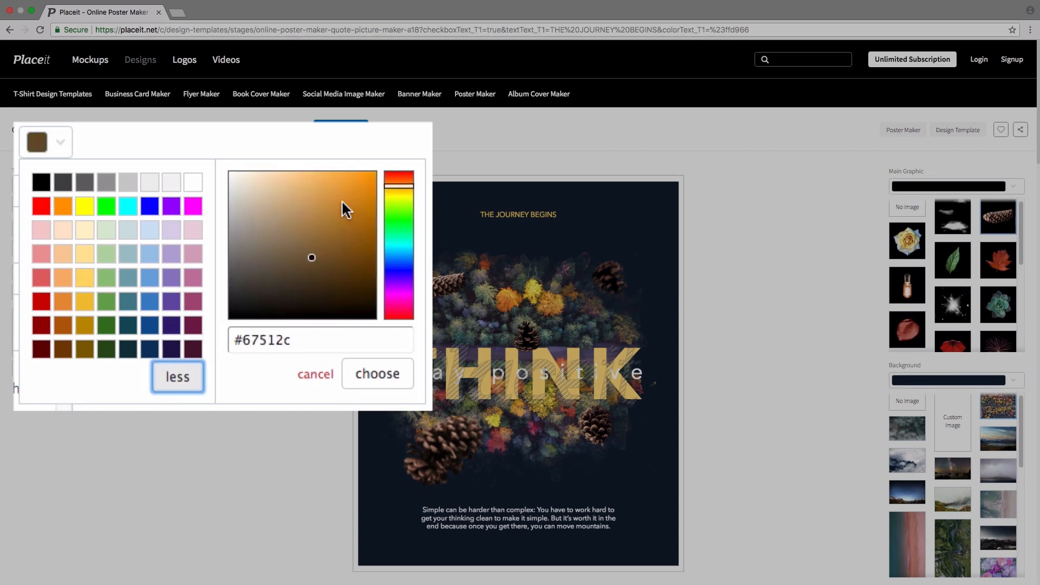
left_click(272, 340)
left_click_drag(292, 340, 223, 347)
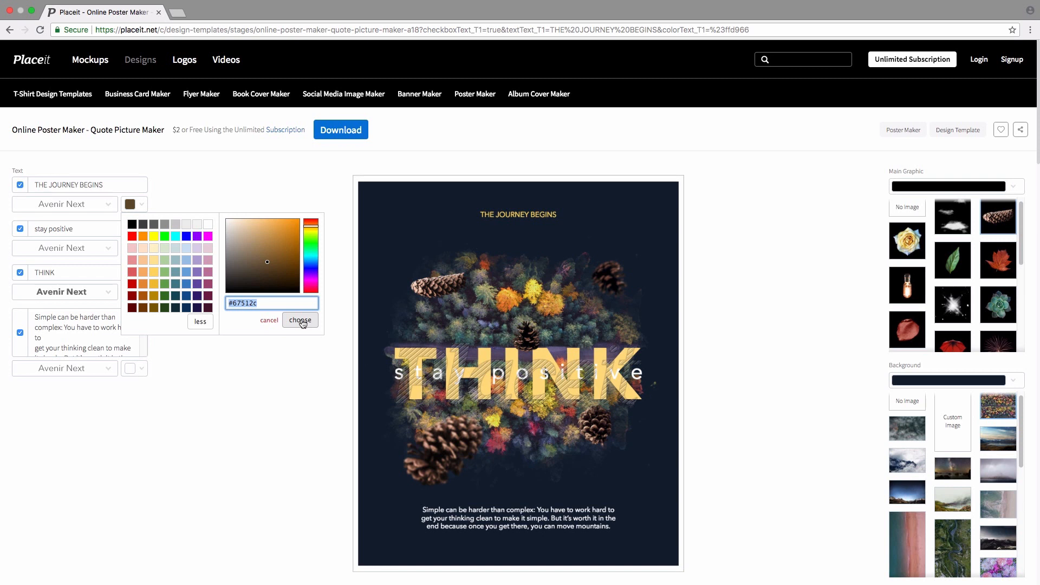
left_click(301, 320)
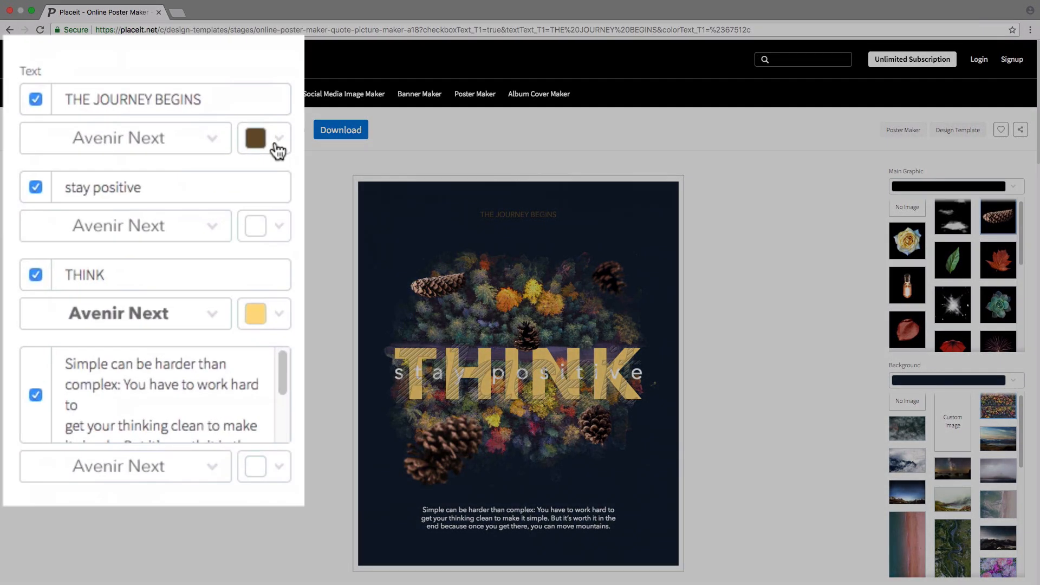
Step: Set the top text line's colour to white and change its text to "THE STARTUP MINDSET"
left_click(138, 205)
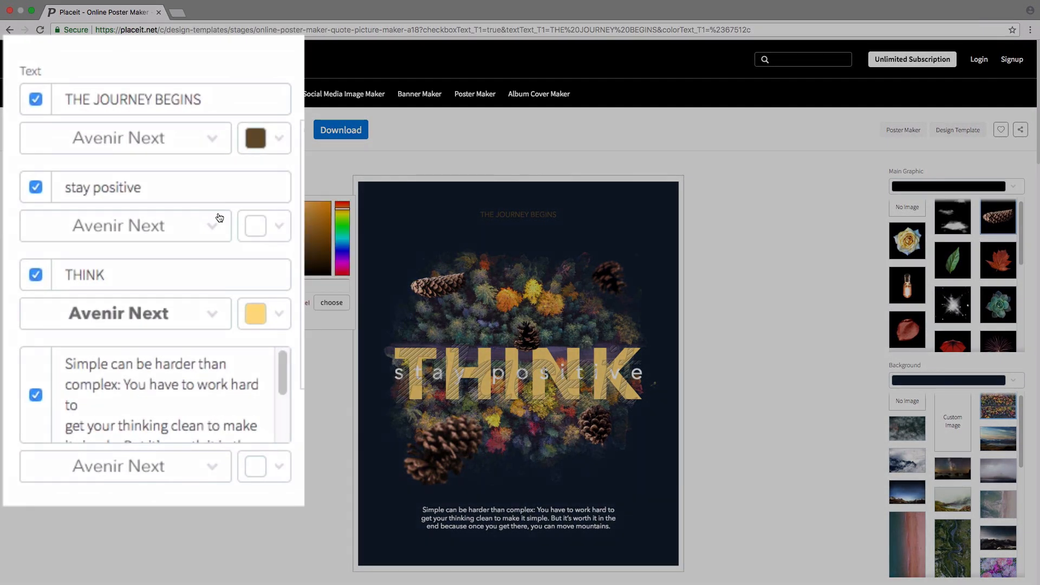
left_click(243, 209)
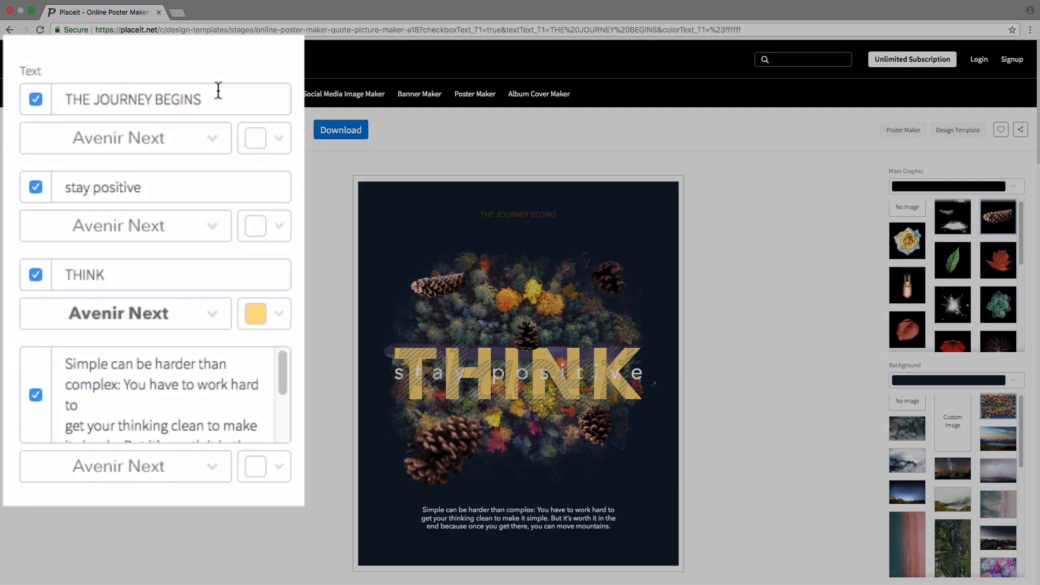
left_click(234, 98)
key("super+a")
type("THE STARTU")
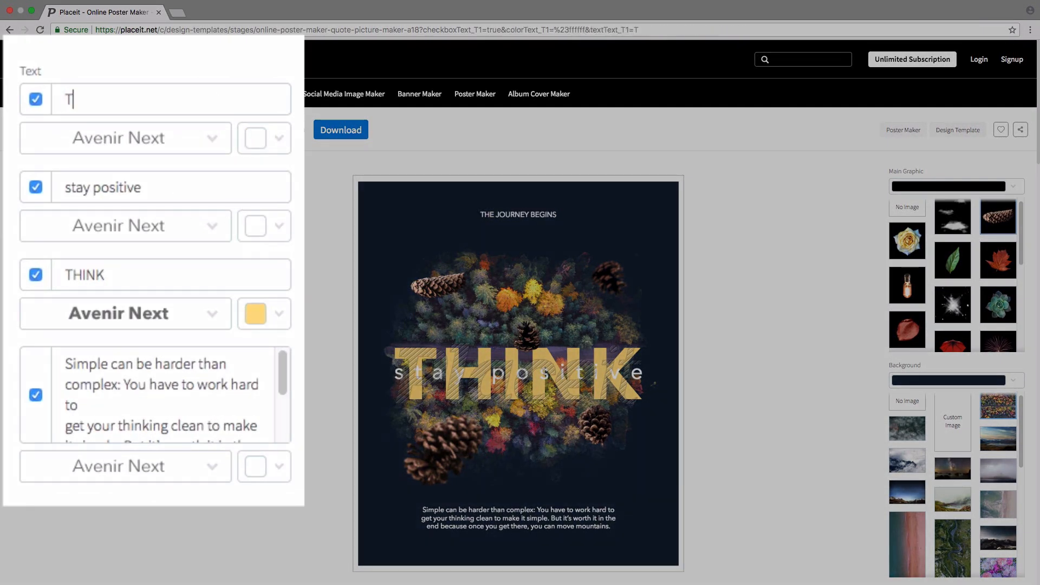
type("P MINDSET")
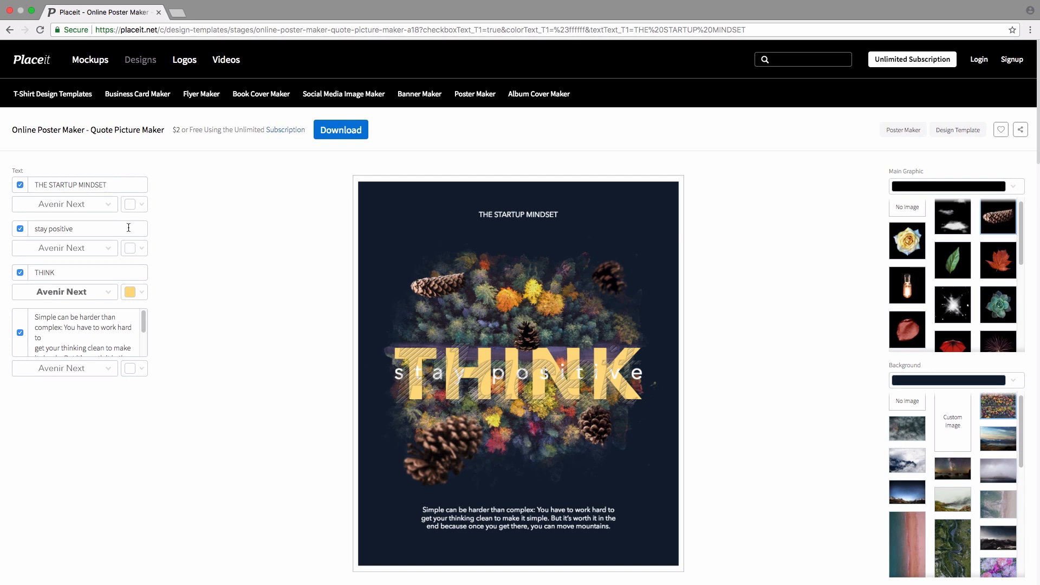
Step: Change the second text line to "LESS TALK, MORE" and the third to "HUSTLE"
left_click_drag(128, 228, 1, 226)
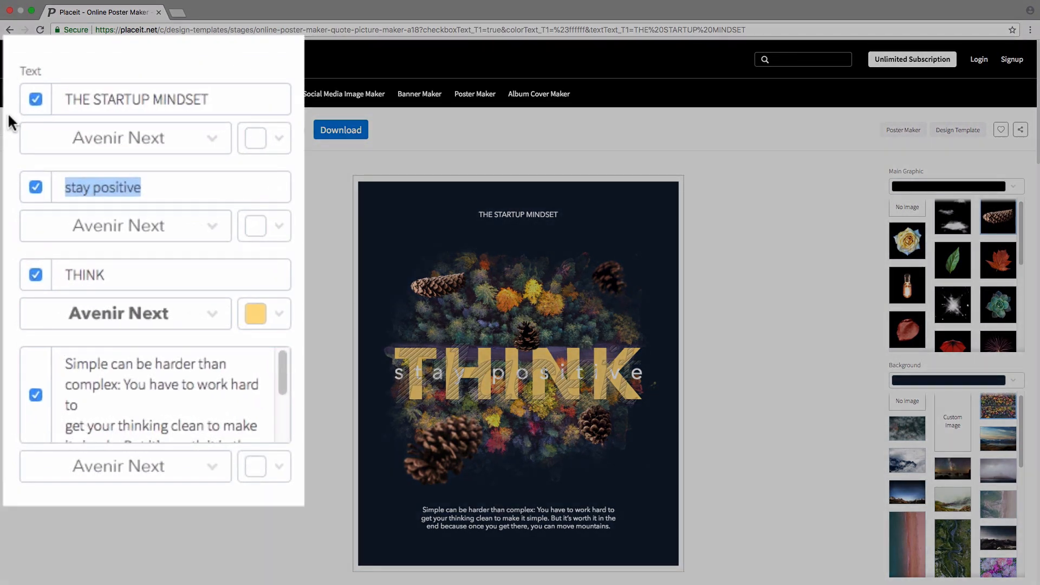
type("LESS TALK")
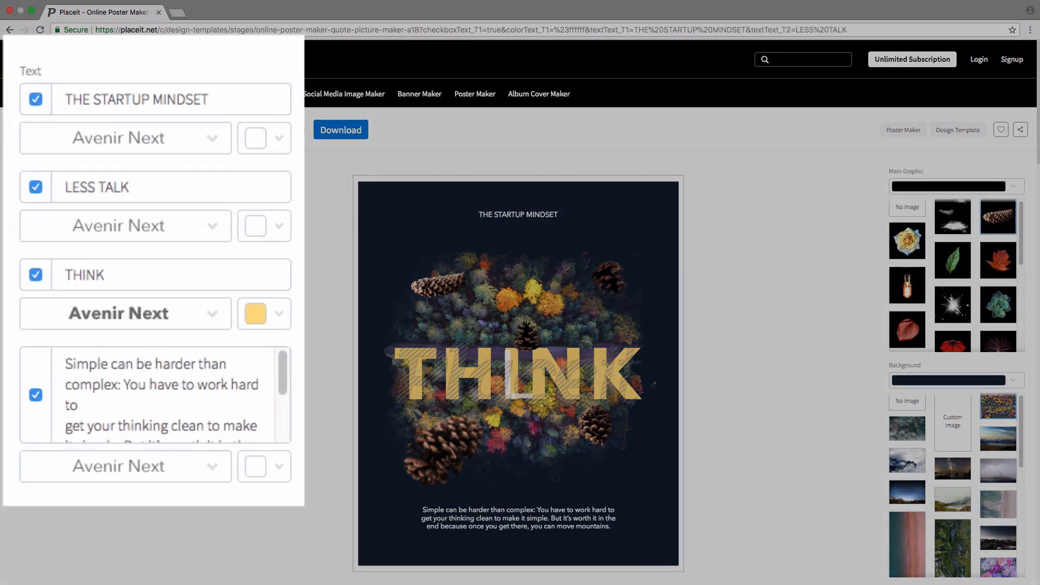
type(", MORE")
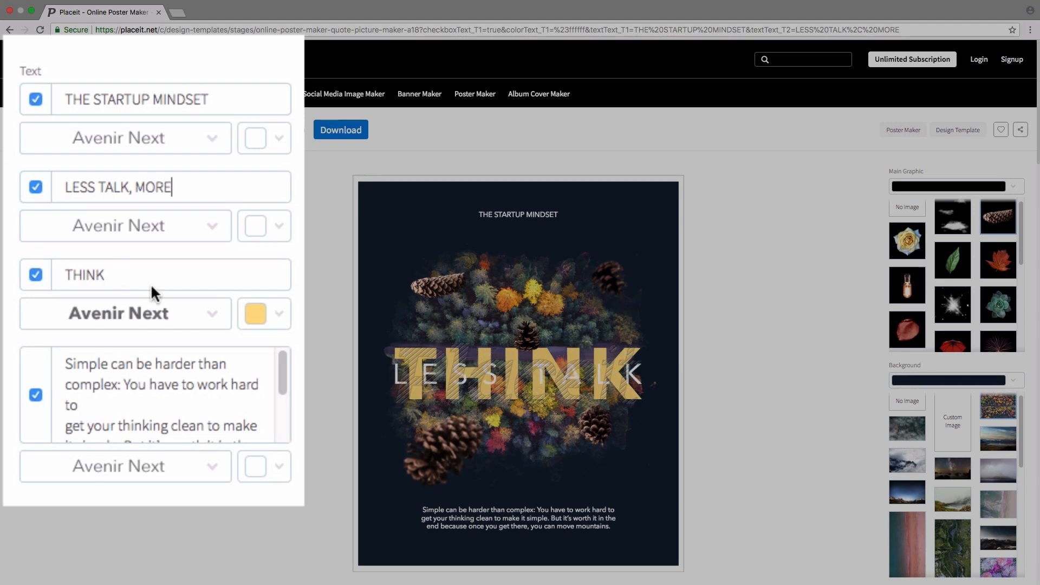
key("Tab")
type("HUSTLE")
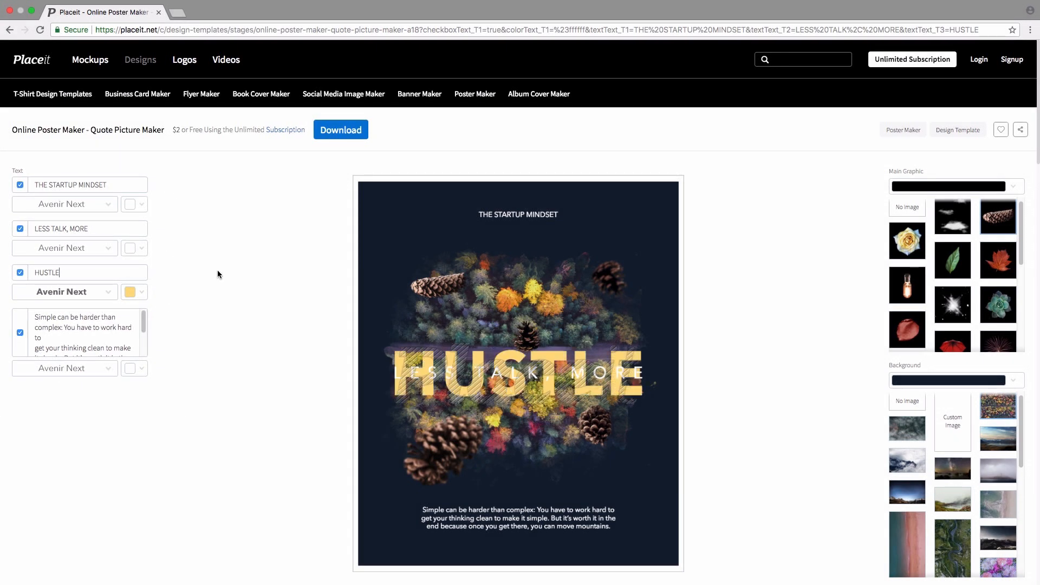
Step: Apply the custom pink colour #fd38a9 to the HUSTLE text
left_click(141, 297)
left_click(230, 404)
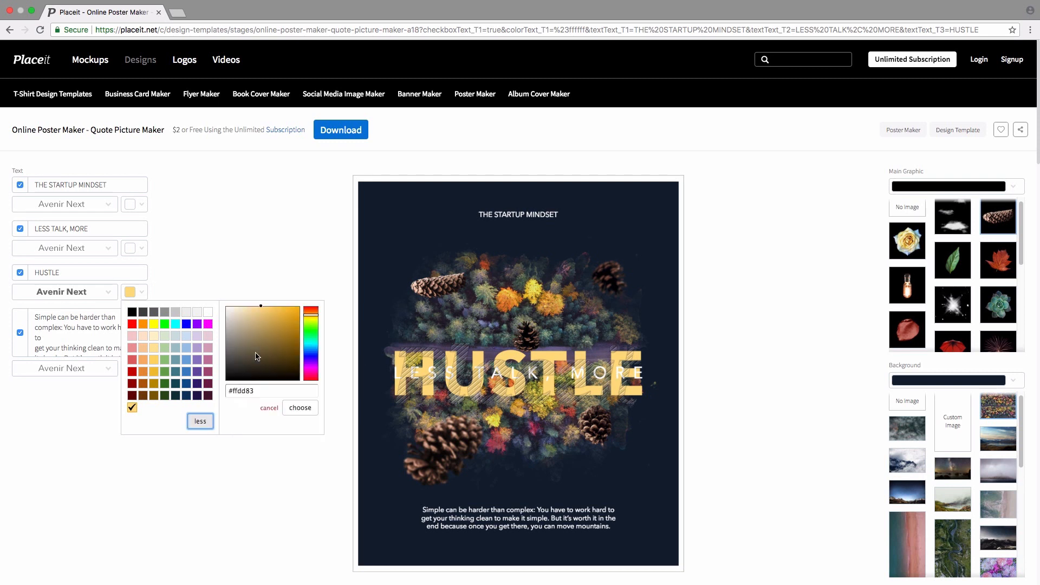
left_click_drag(310, 317, 289, 310)
left_click_drag(313, 366, 313, 373)
left_click(283, 315)
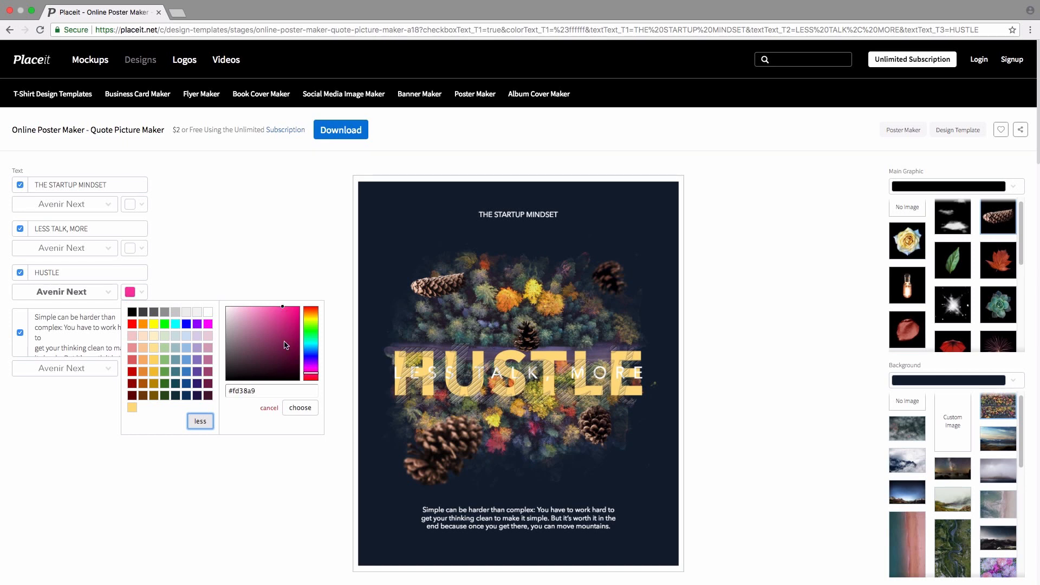
left_click(301, 407)
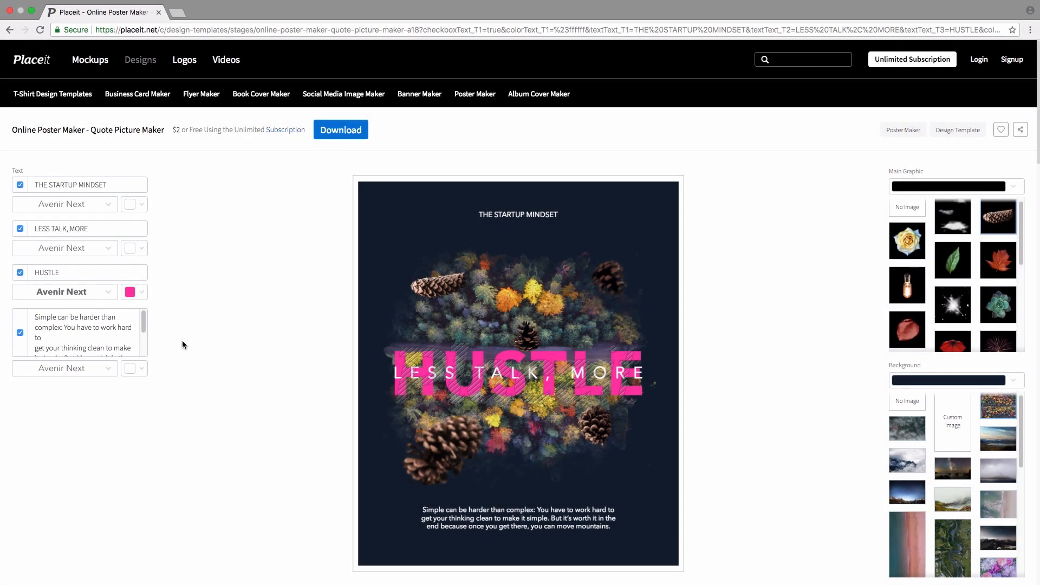
Step: Replace the bottom paragraph with "Shallow men belive in luck" and, on a second line, "Strong me believe in cause and effect."
left_click(121, 310)
key("ctrl+a")
key("BackSpace")
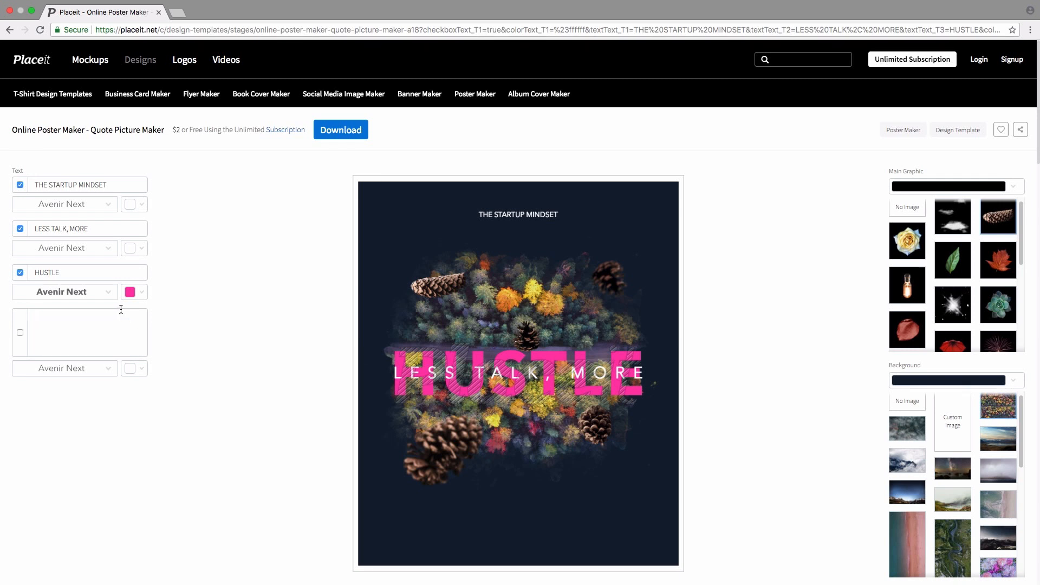
type("Shallow men belive in luck")
key("Return")
type("Strong")
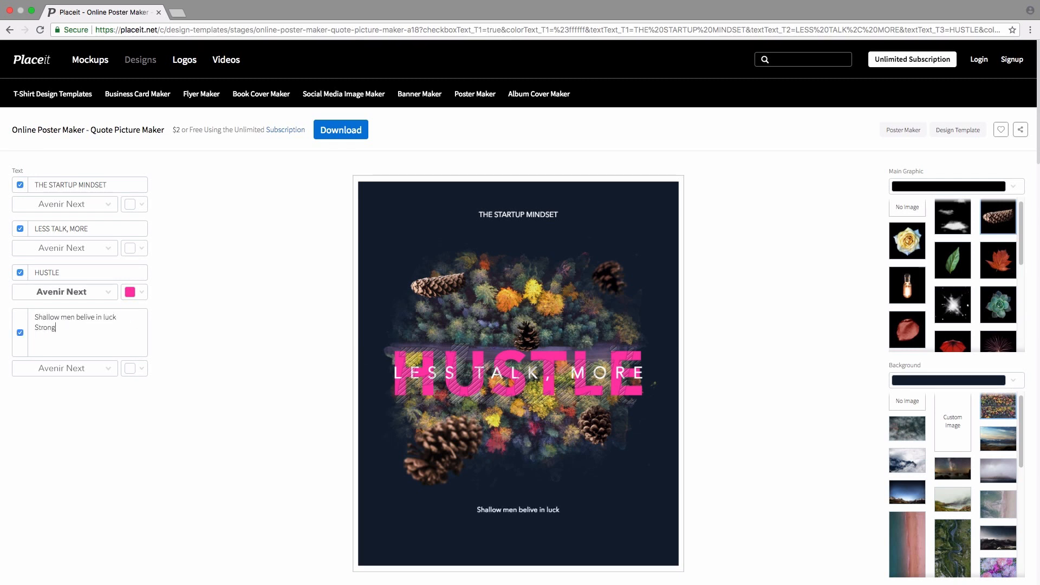
type(" me believe in cause and effect.")
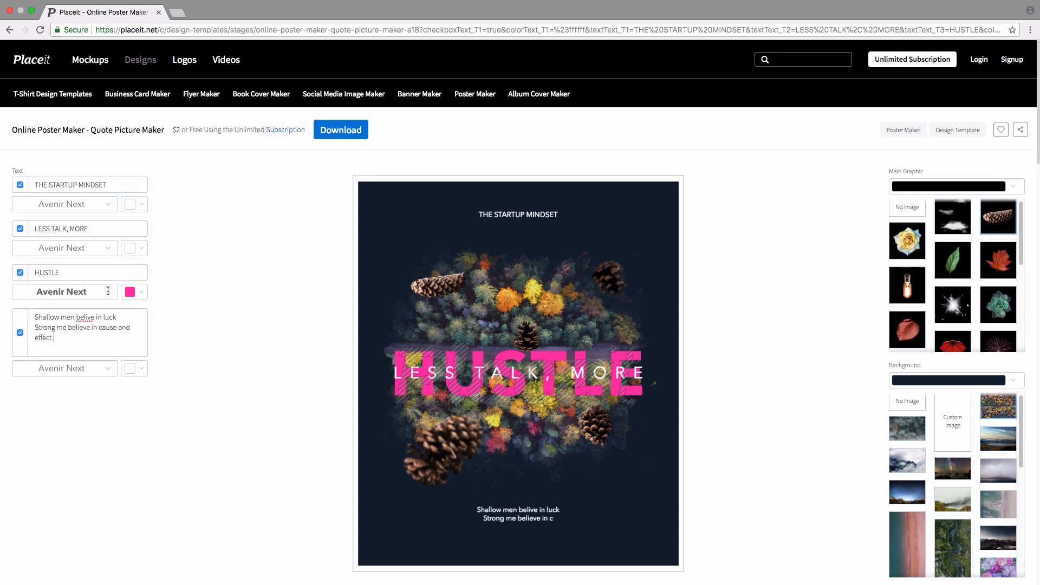
Step: Correct the misspelled word in the bottom paragraph's first line to "believe" and add a full stop after "luck"
left_click(86, 317)
type("e")
key("BackSpace")
key("Right")
type("e")
left_click(128, 318)
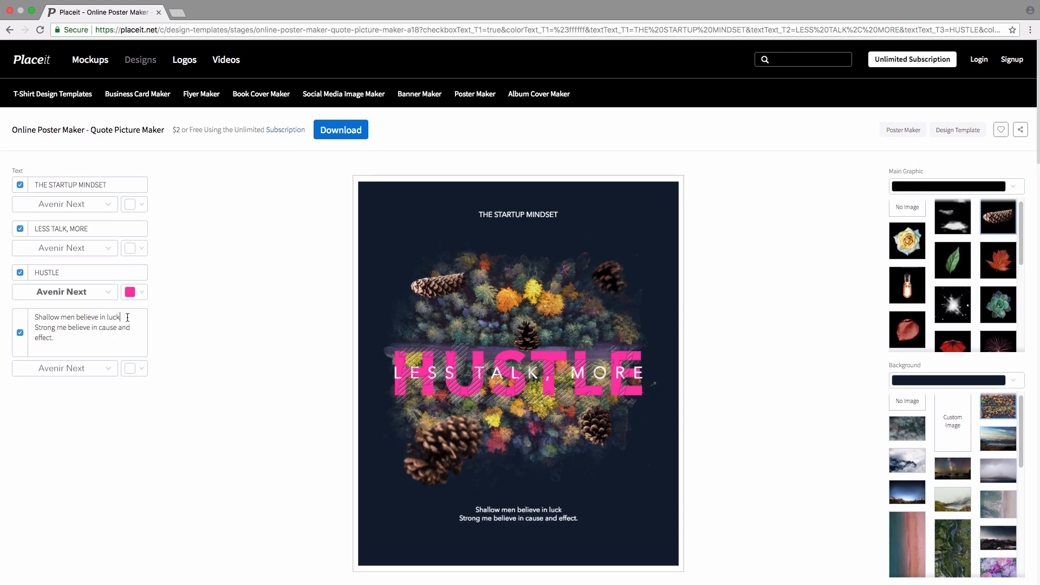
type(".")
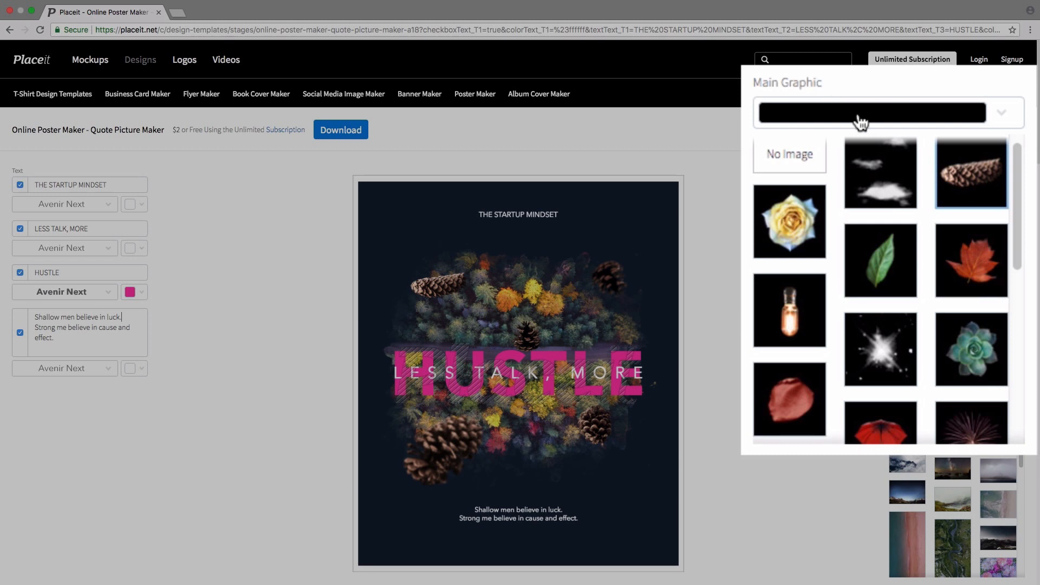
Step: Swap the poster's pine cone main graphic for the green succulent
scroll(896, 191, "up", 1)
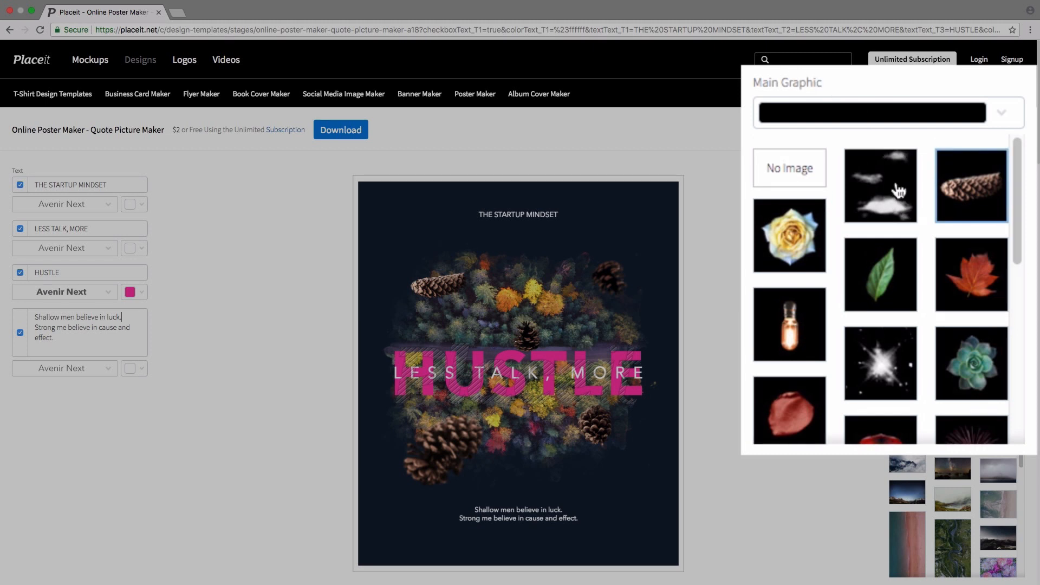
scroll(897, 188, "down", 5)
scroll(896, 187, "up", 5)
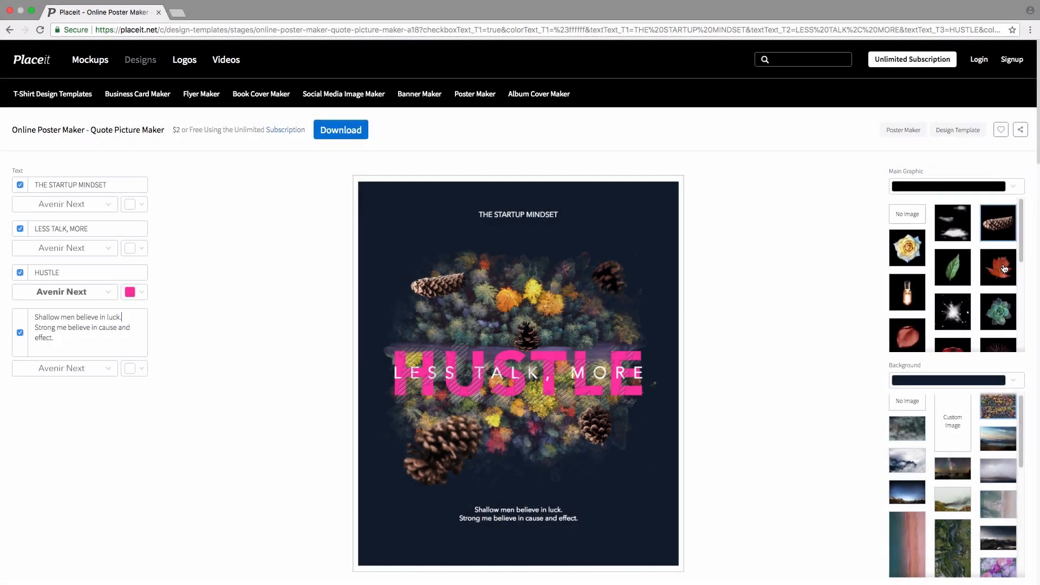
left_click(998, 315)
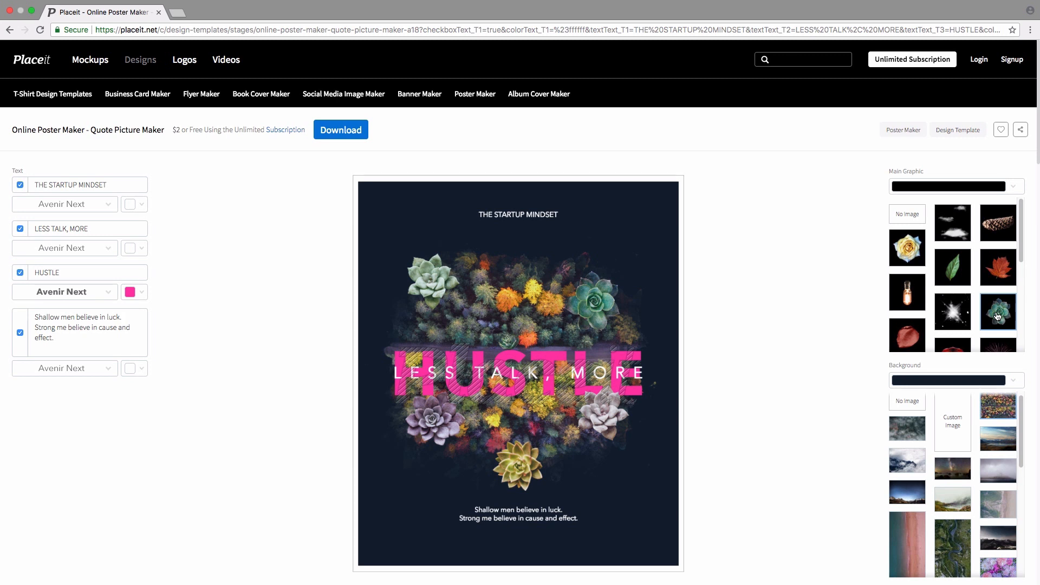
scroll(998, 314, "down", 1)
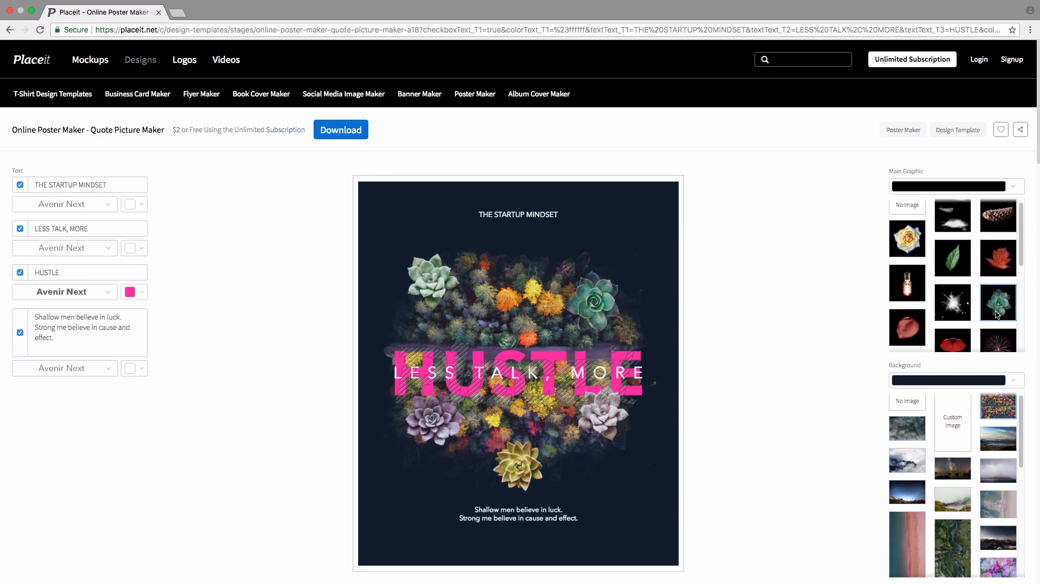
scroll(997, 314, "up", 1)
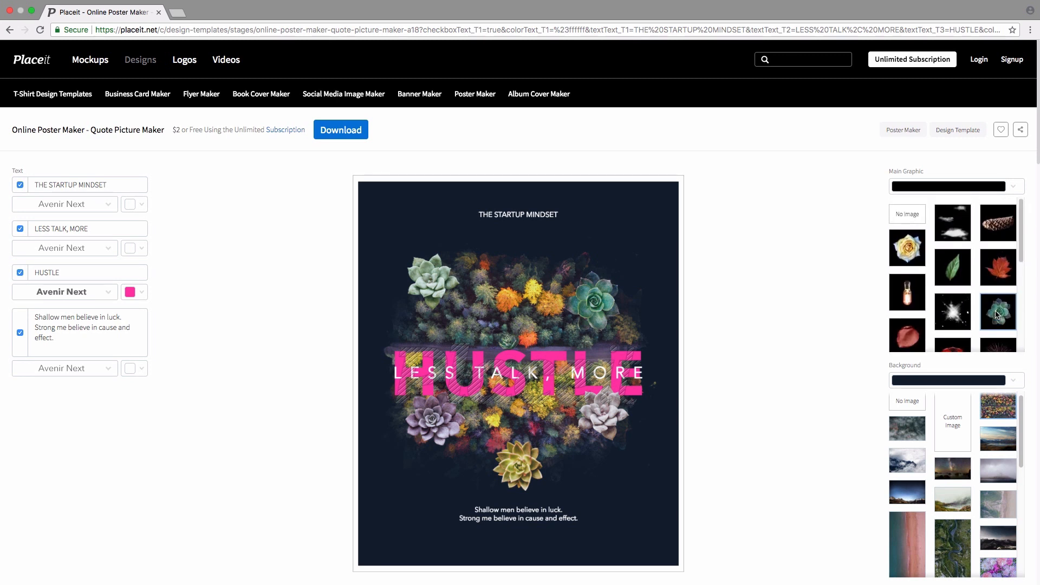
Step: Remove the poster's main graphic by choosing no image, and set the background colour to black
left_click(907, 215)
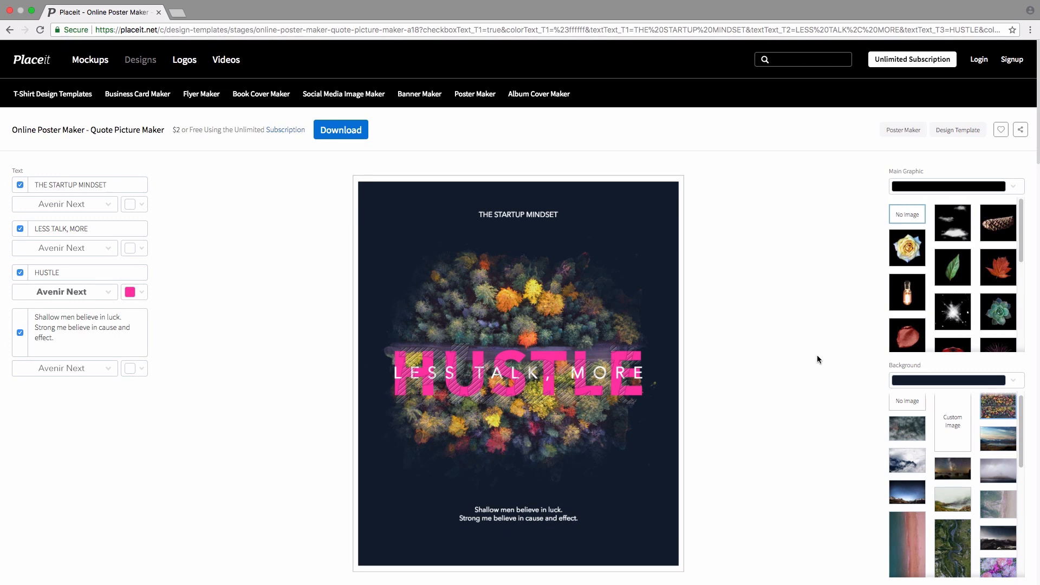
left_click(910, 380)
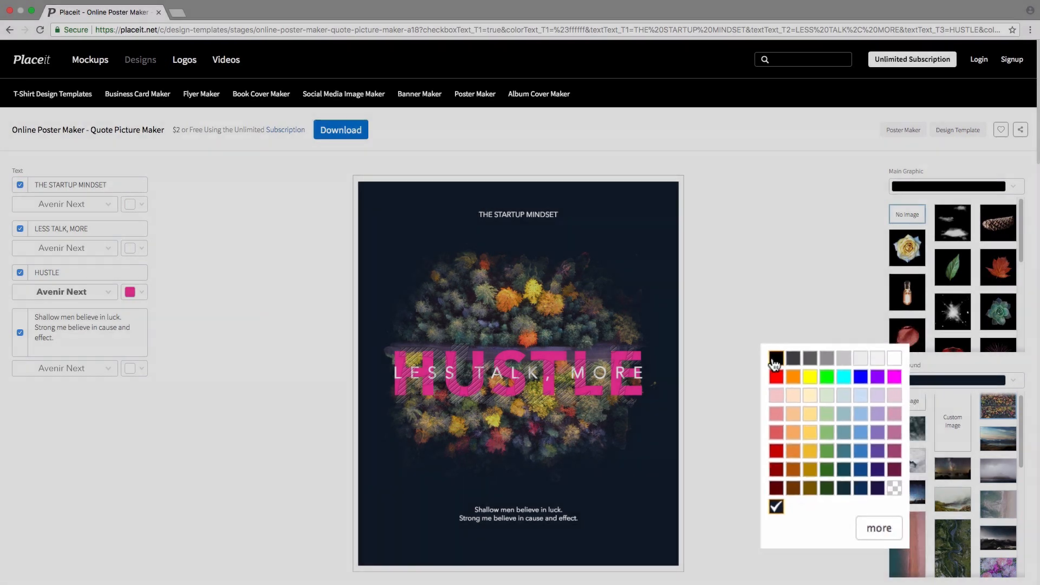
left_click(758, 336)
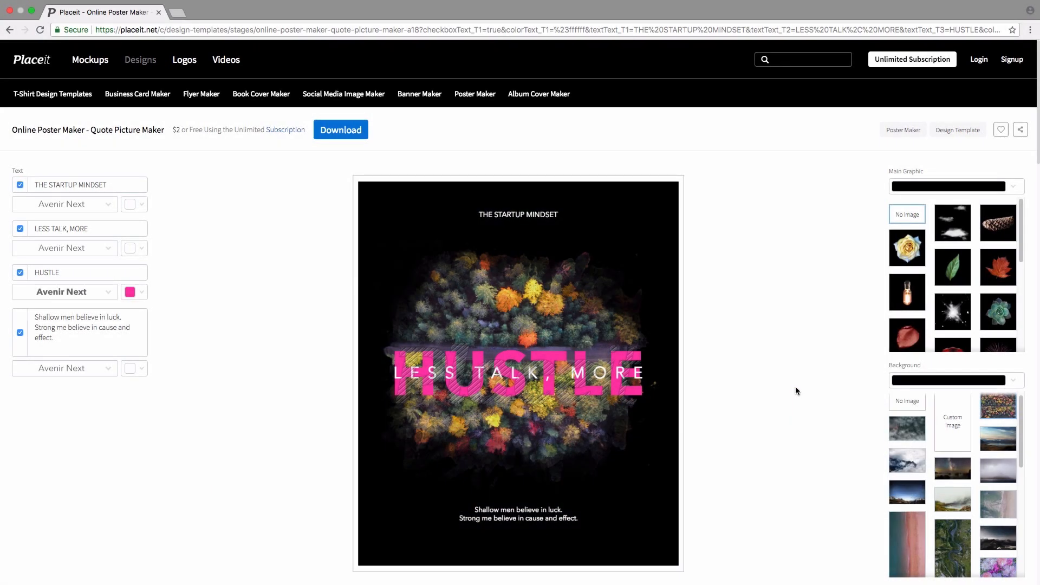
Step: Browse the background images and apply the misty landscape with green and yellow hills to the poster
scroll(940, 440, "down", 3)
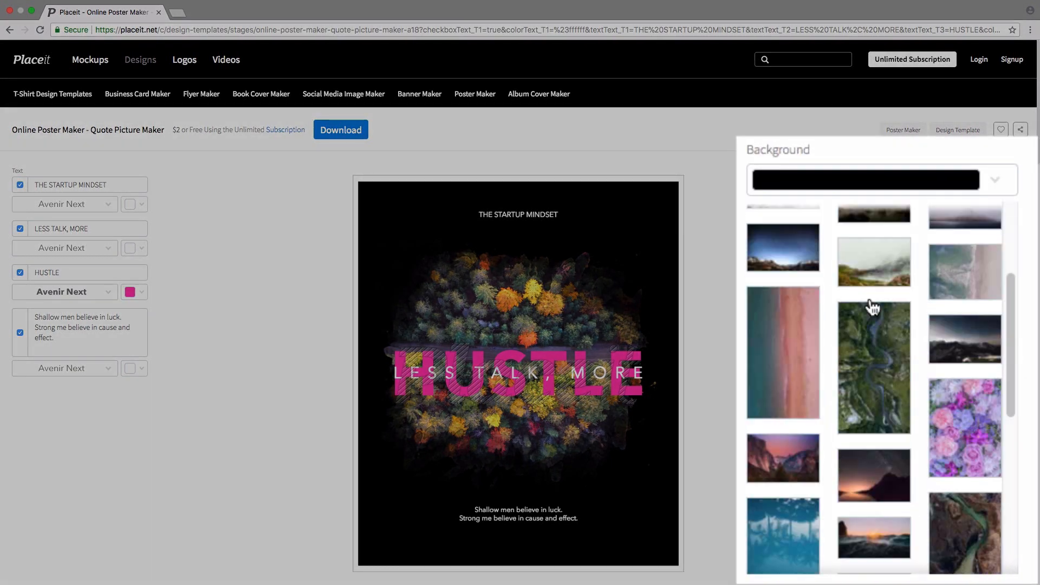
scroll(871, 305, "down", 4)
scroll(876, 308, "up", 7)
scroll(876, 307, "down", 3)
scroll(874, 306, "up", 3)
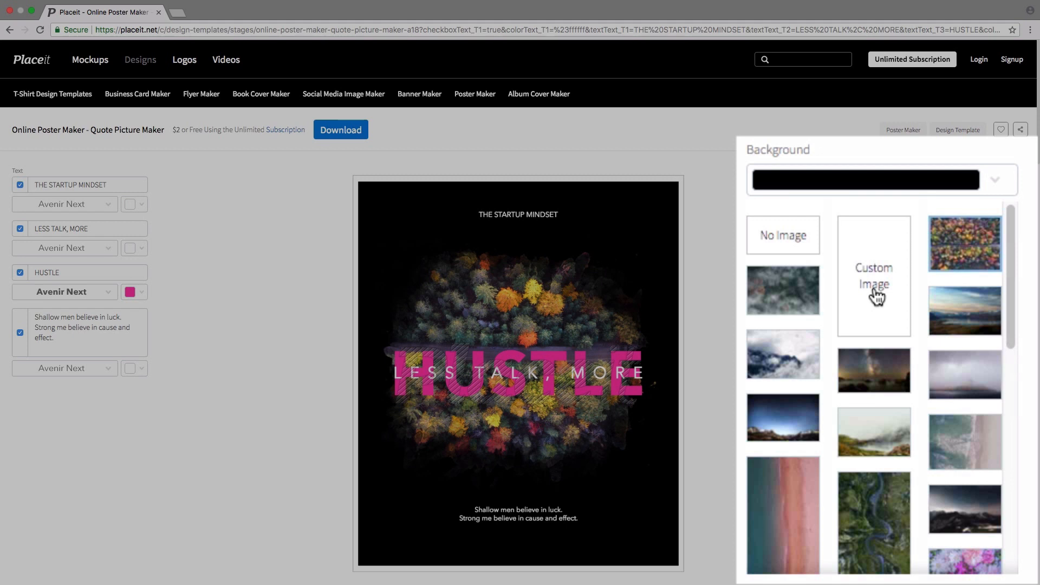
scroll(910, 322, "down", 3)
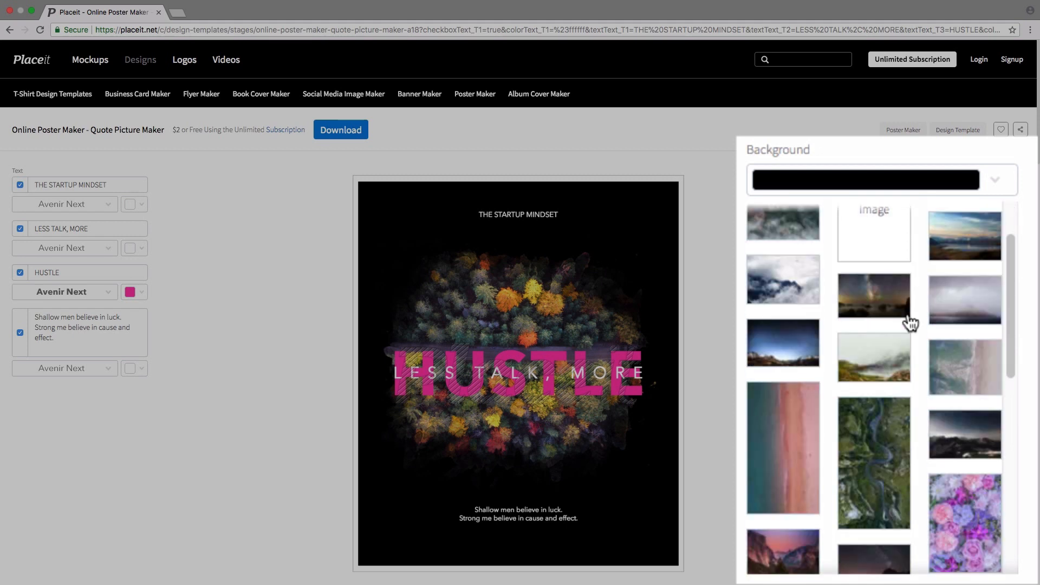
left_click(883, 337)
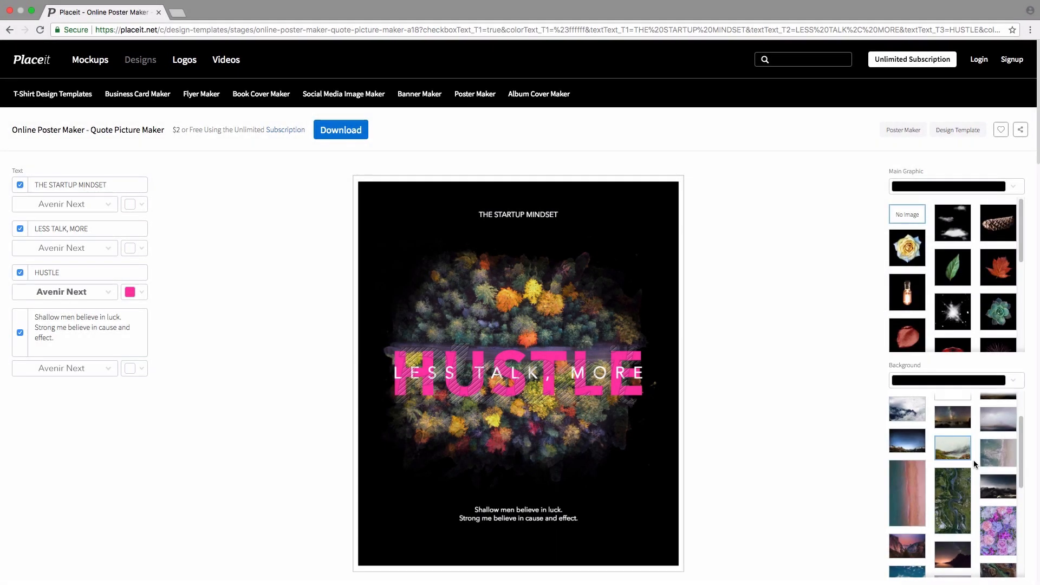
Step: Apply the mountain valley with a pink sunset sky as the background image and download the finished poster
scroll(970, 463, "down", 3)
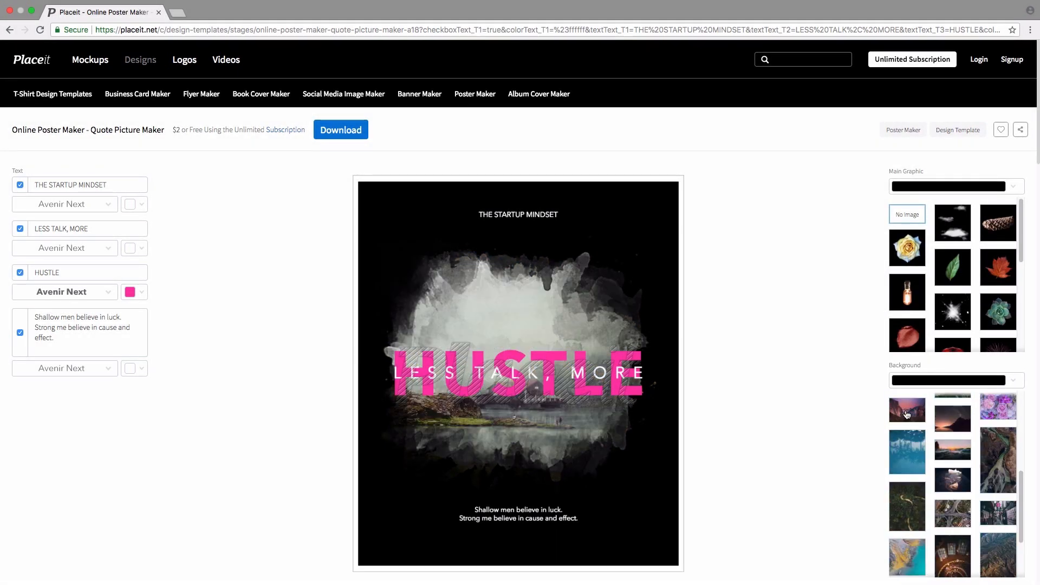
left_click(907, 414)
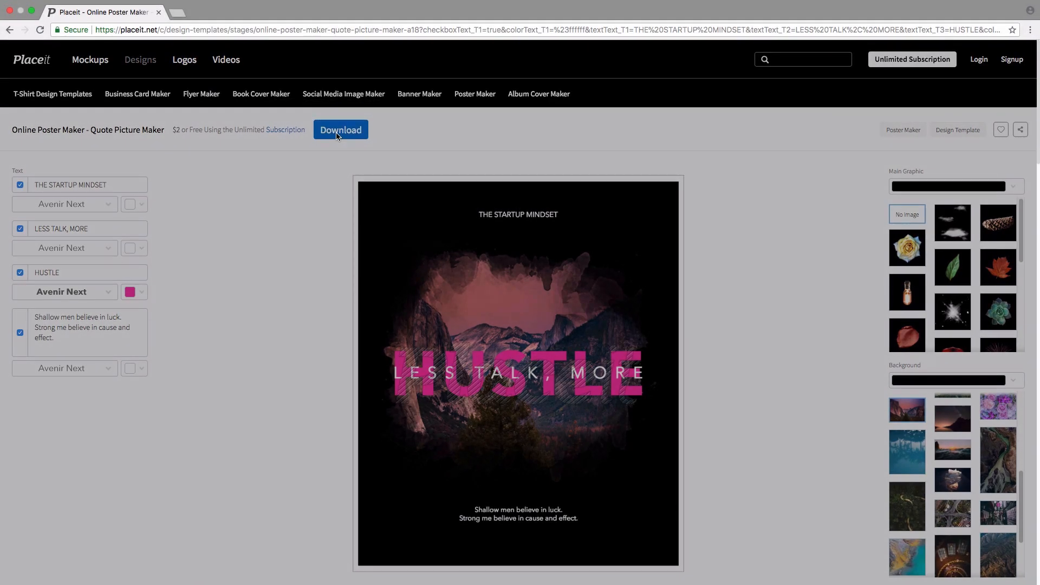
left_click(341, 129)
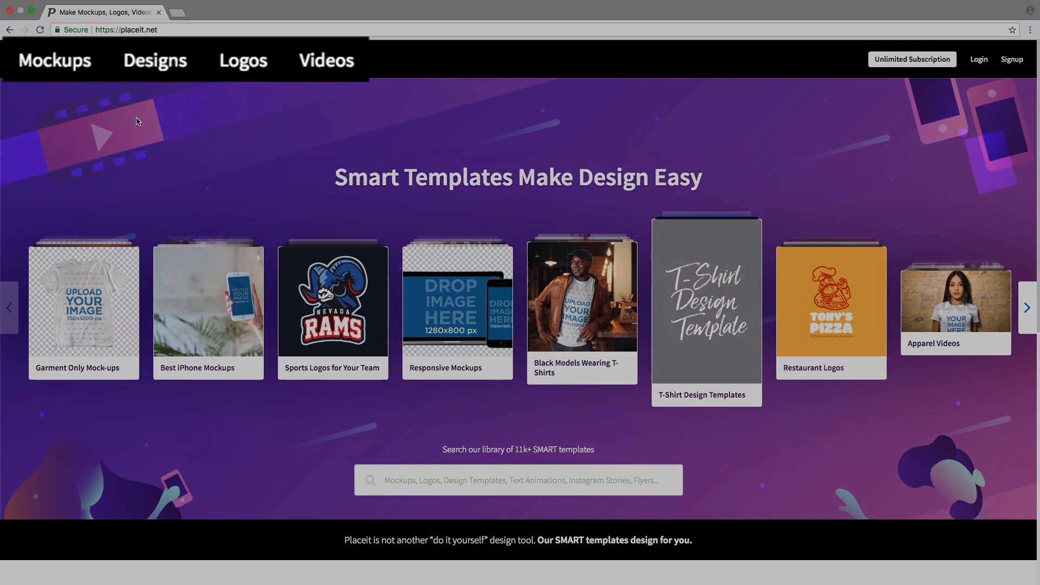
Step: Open the Poster Maker design category and browse the poster mockup templates
mouse_move(145, 65)
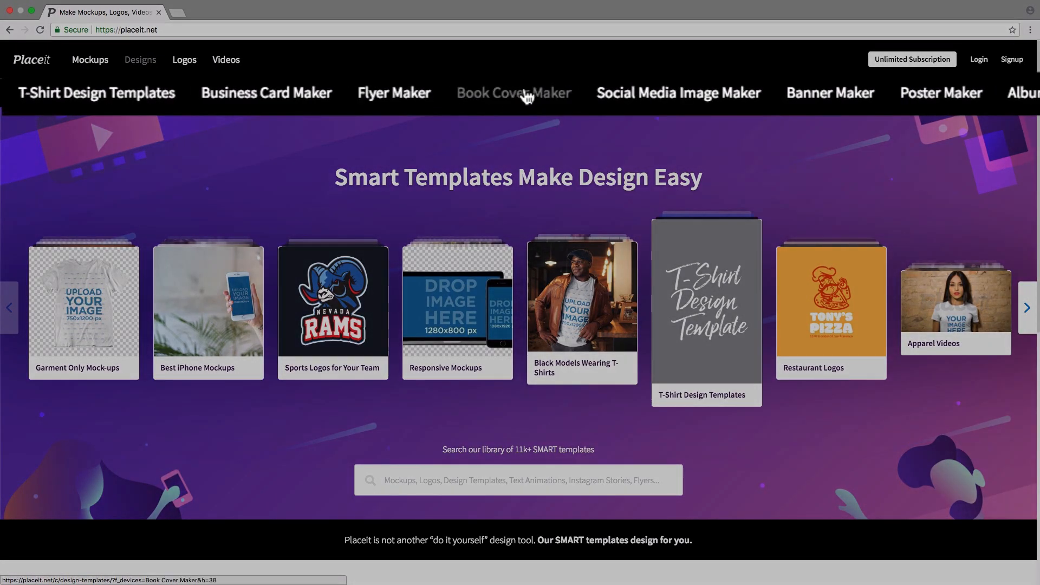
left_click(953, 97)
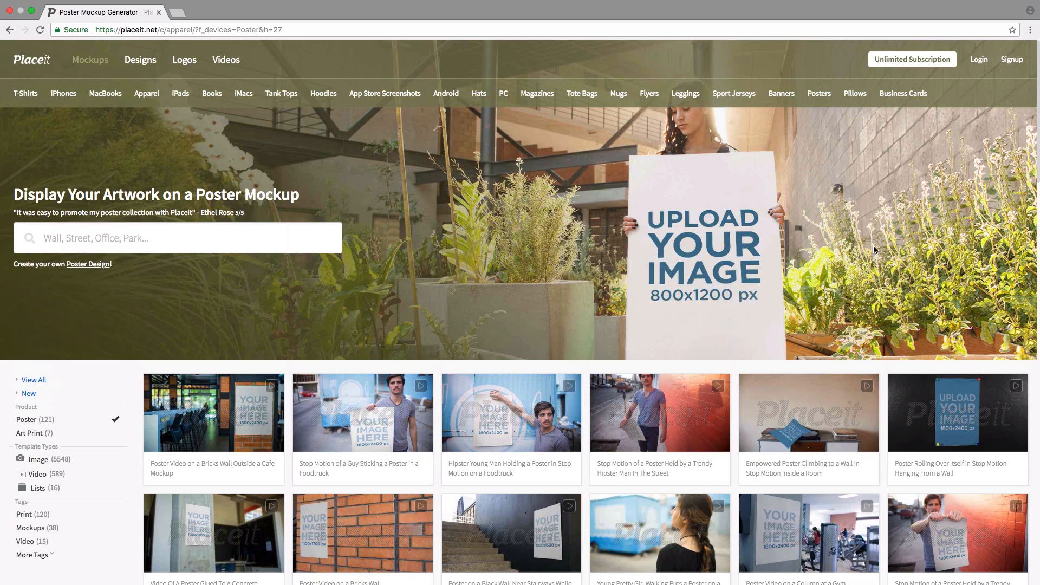
scroll(873, 245, "down", 6)
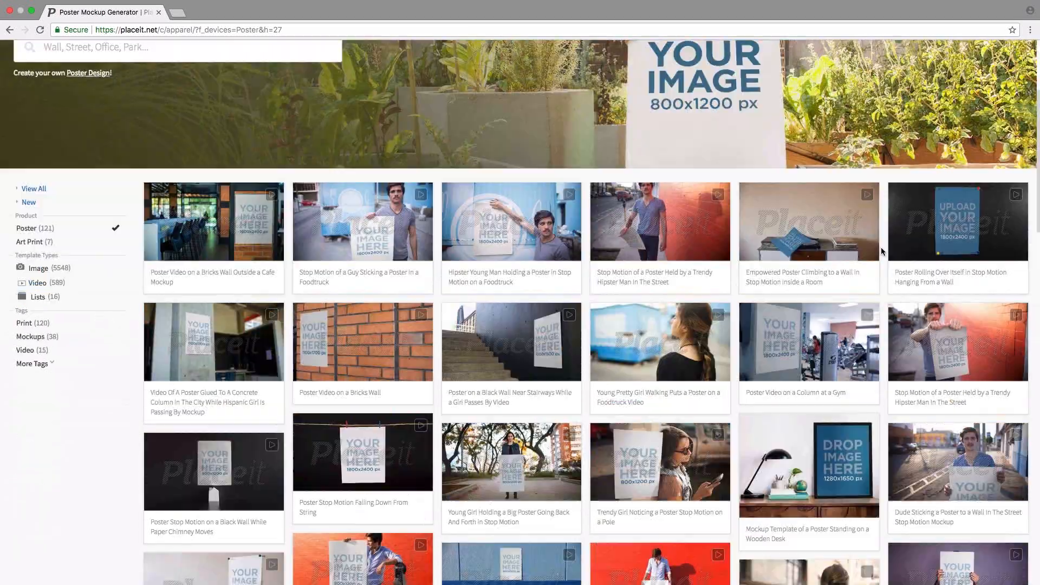